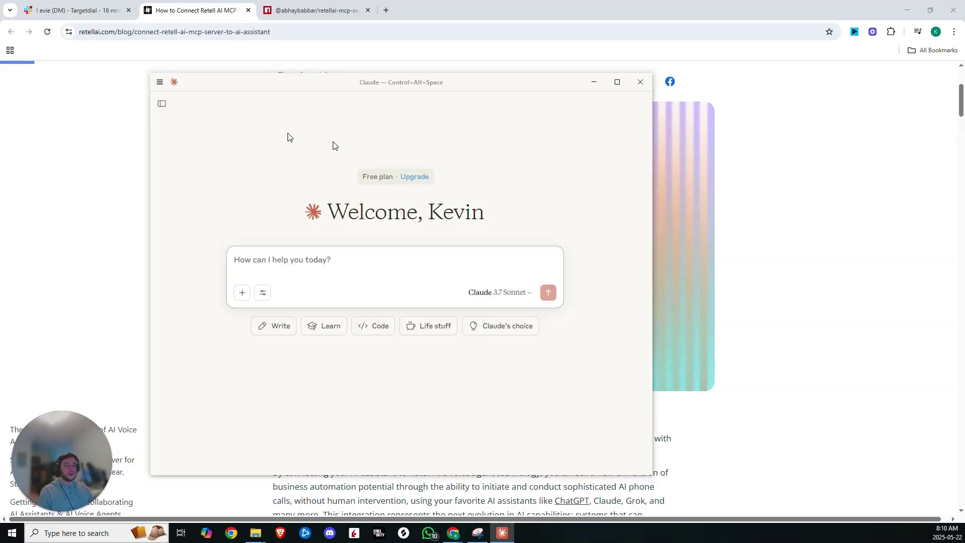
Open Claude Desktop's Developer settings and reveal claude_desktop_config.json with Edit Config
left_click(160, 83)
mouse_move(177, 95)
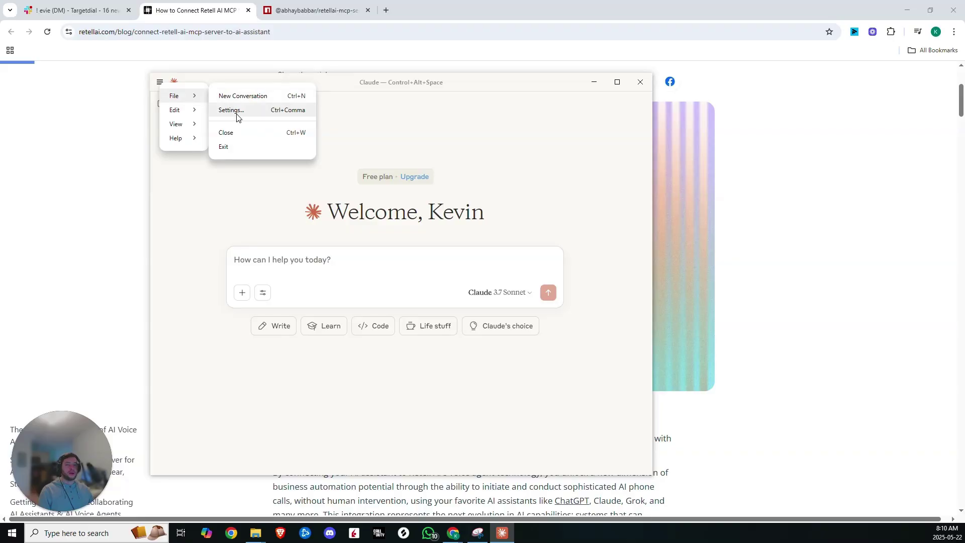
left_click(238, 111)
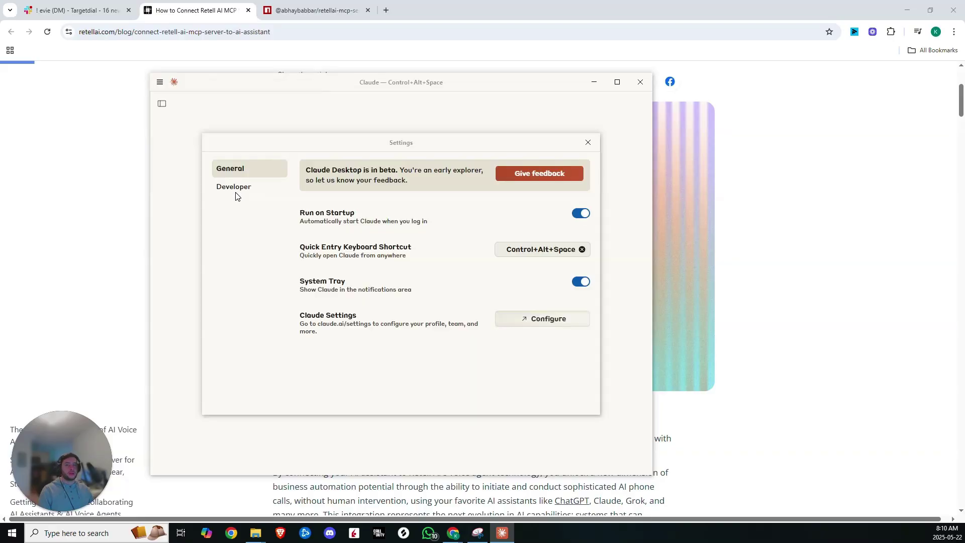
left_click(236, 190)
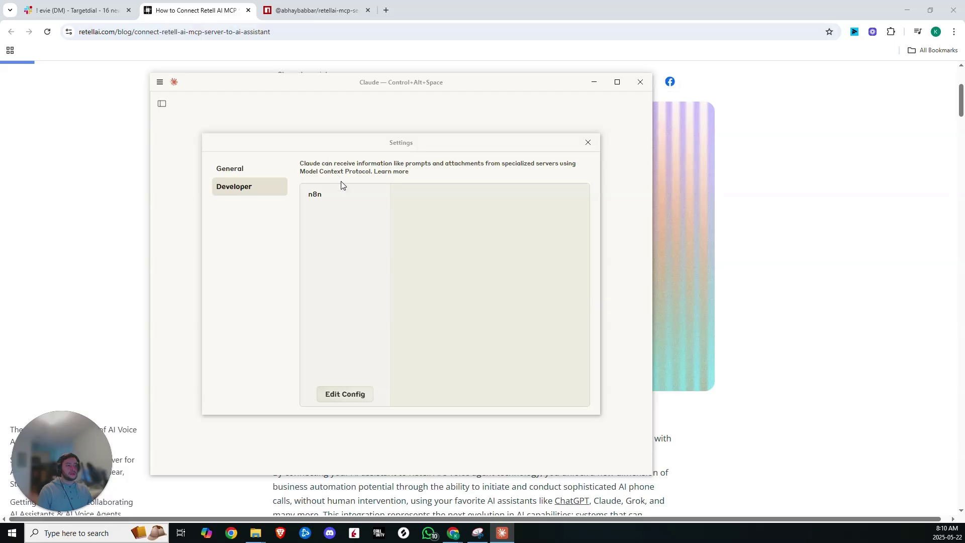
left_click(327, 396)
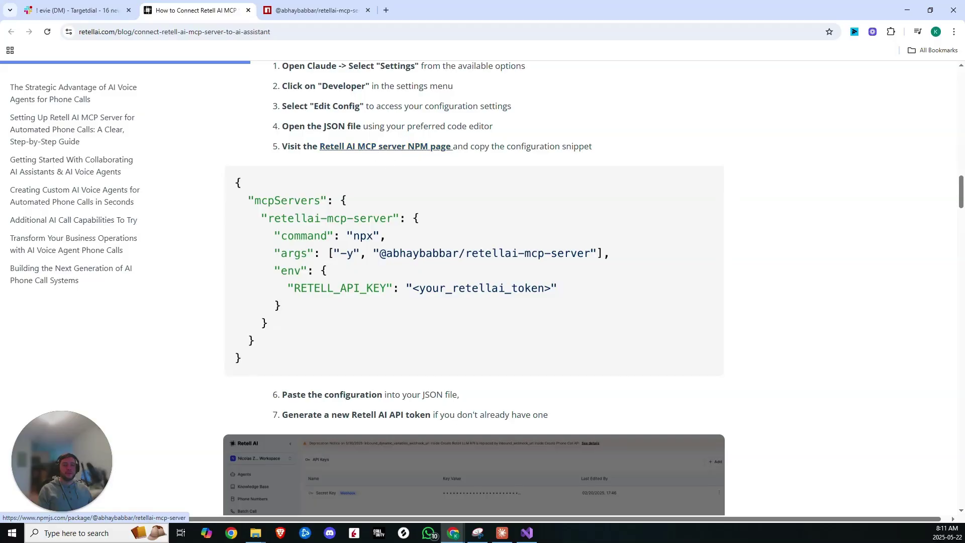
Copy the mcpServers snippet from the retellai-mcp-server npm page into claude_desktop_config.json
left_click(314, 4)
scroll(282, 129, "up", 4)
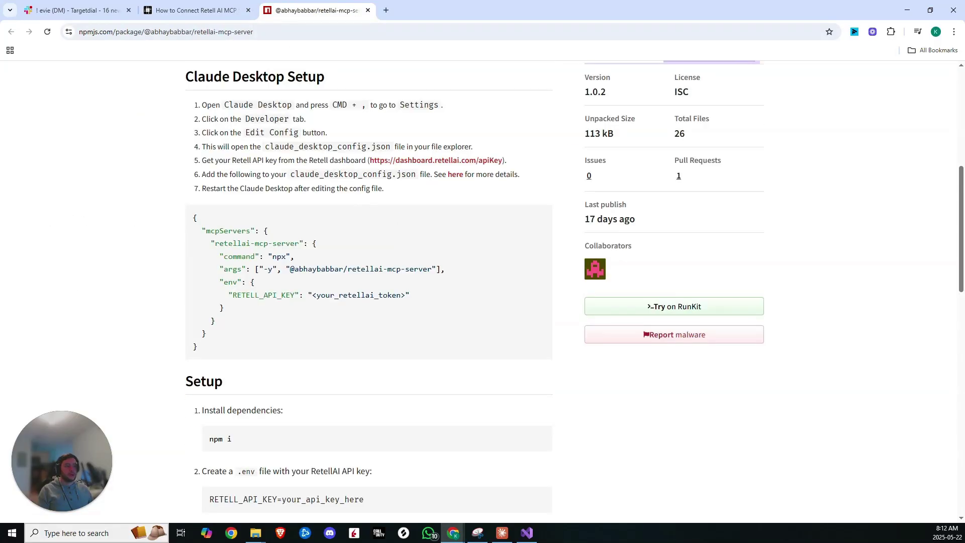
left_click_drag(198, 347, 190, 233)
key("alt+Tab")
type("{   \"mcpServers\": {     \"retellai-mcp-server\": {       \"command\": \"npx\",       \"args\": [ \"-y\", \"@abhaybabbar/retellai-mcp-server\" ],       \"env\": {         \"RETELL_API_KEY\": \"<your_retellai_token>\"       }     }   } }")
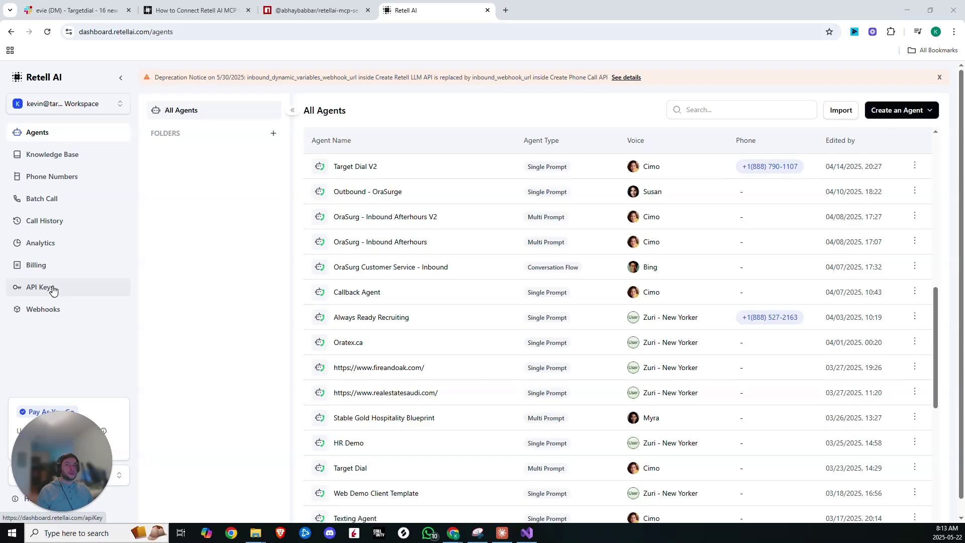
Add a Retell AI API key named MCP and copy its value
left_click(54, 289)
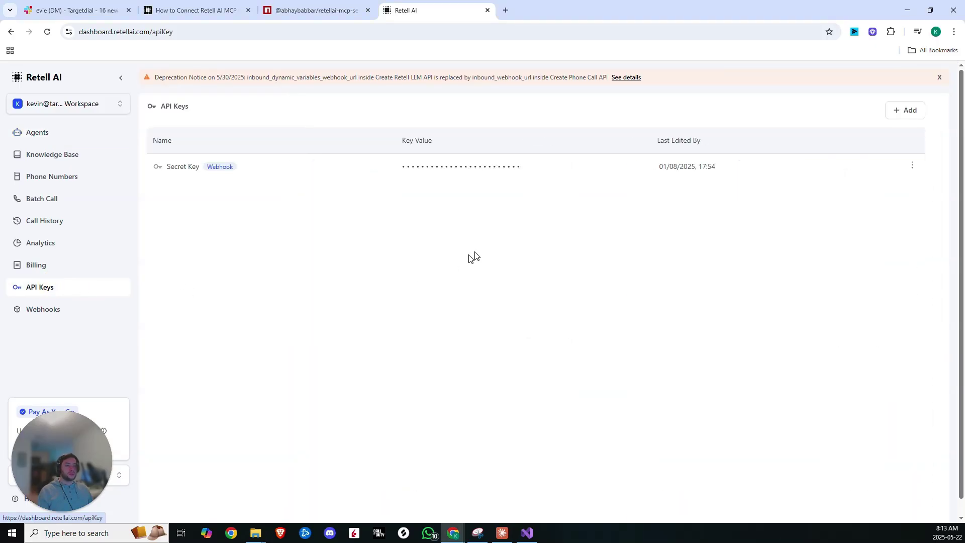
left_click(895, 115)
type("MCP")
key("Return")
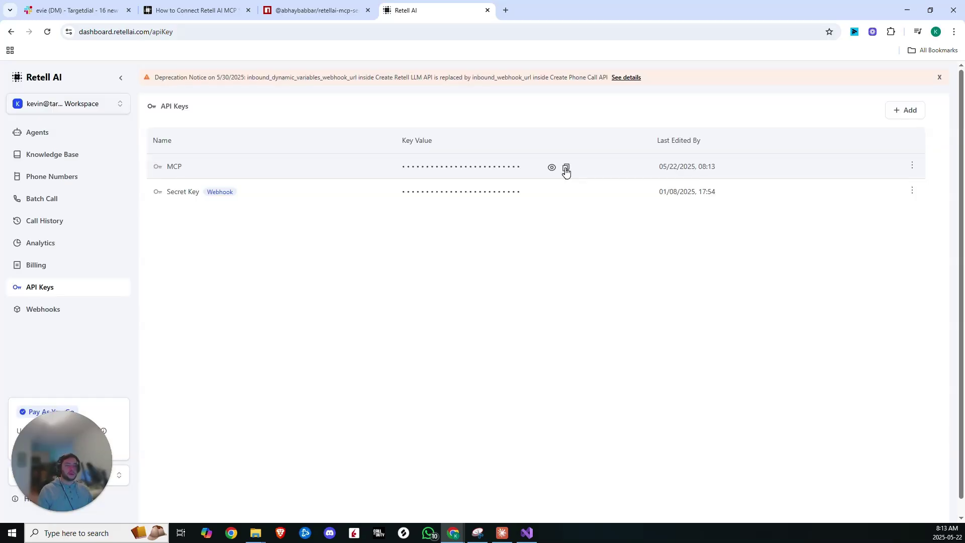
left_click(565, 169)
key("alt+Tab")
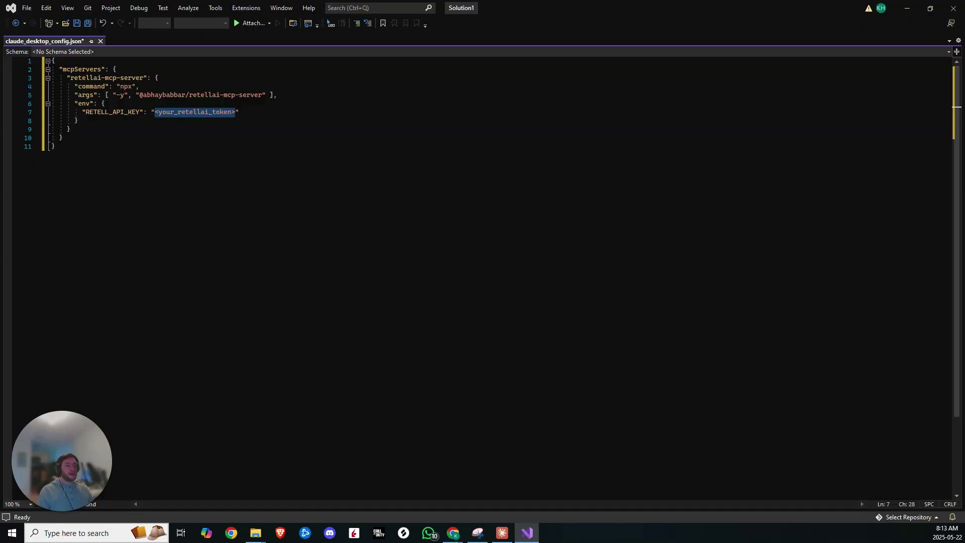
Leave the config file in Visual Studio and return to the browser
key("alt+Tab")
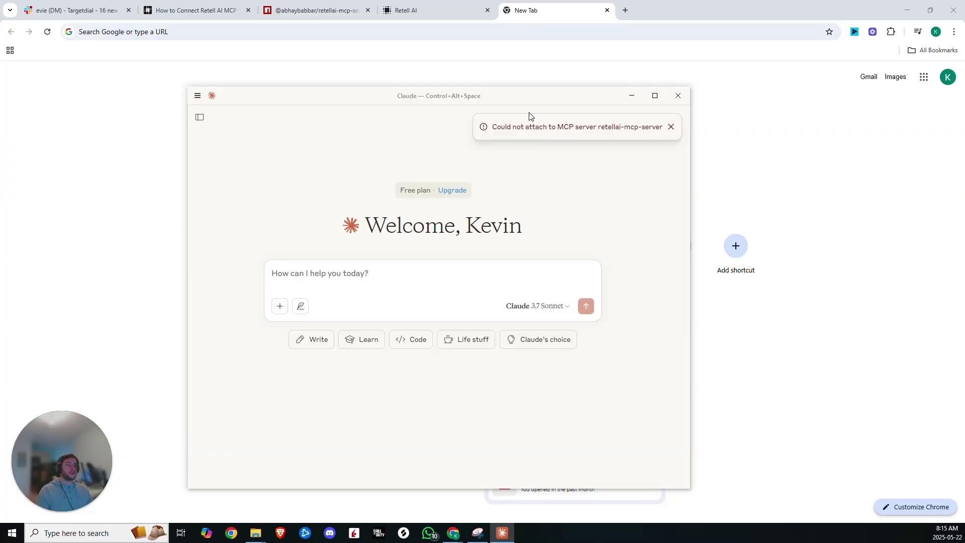
Review the npm Setup section, then download the Node.js LTS installer from nodejs.org
left_click(317, 11)
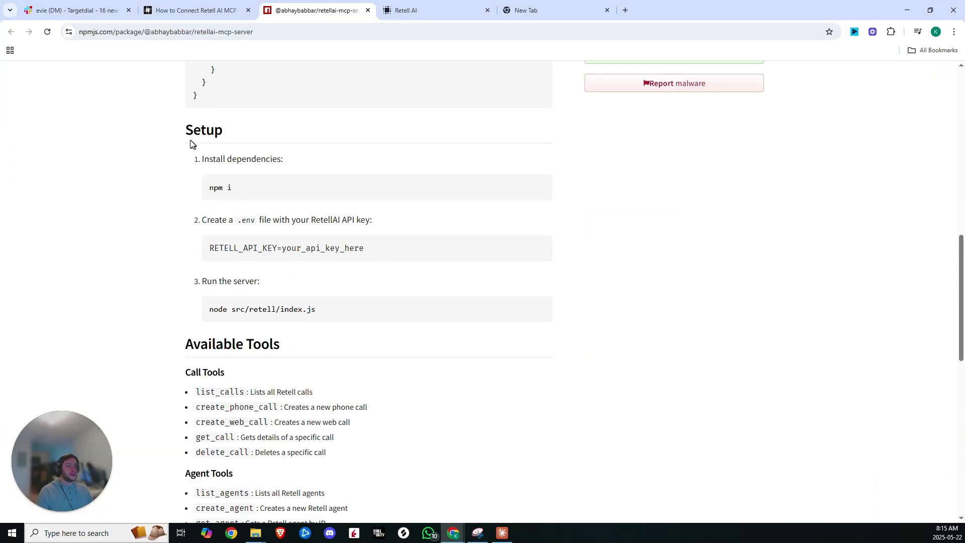
left_click_drag(184, 130, 289, 195)
left_click(290, 195)
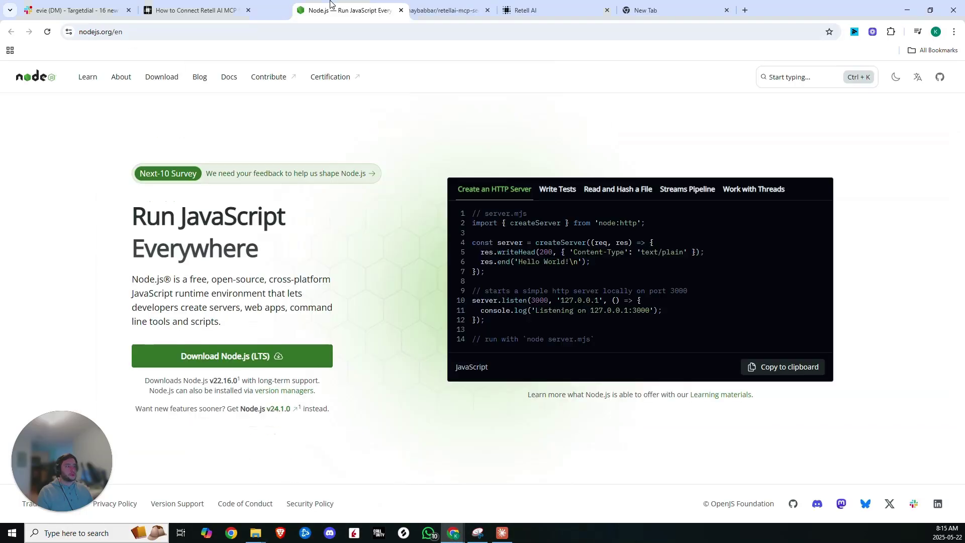
left_click(205, 360)
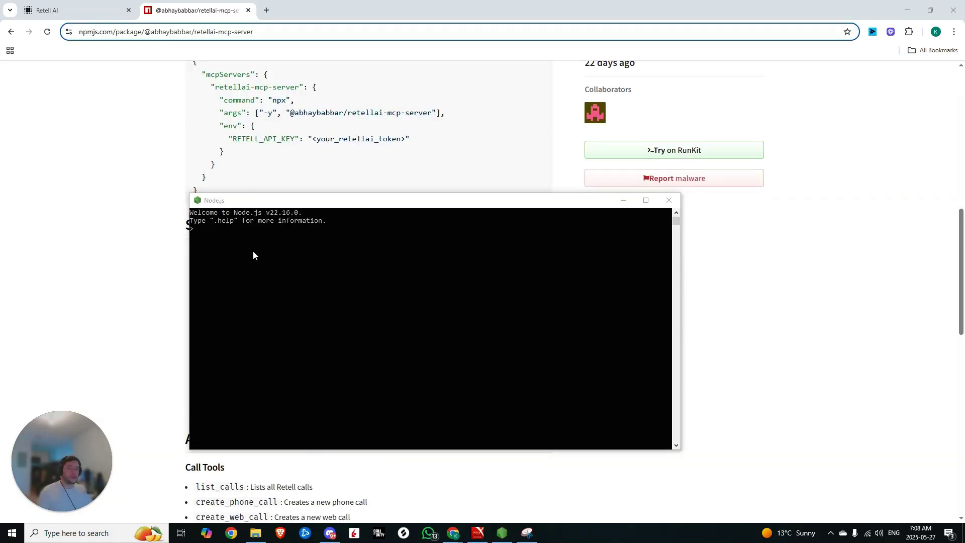
Create a retell-mcp folder and change into it at the command prompt
left_click(236, 233)
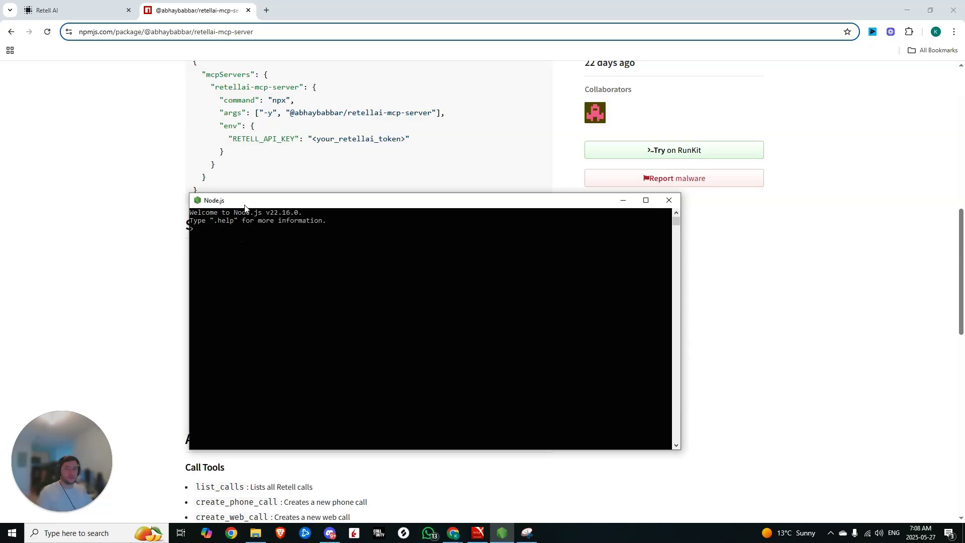
left_click_drag(245, 206, 536, 193)
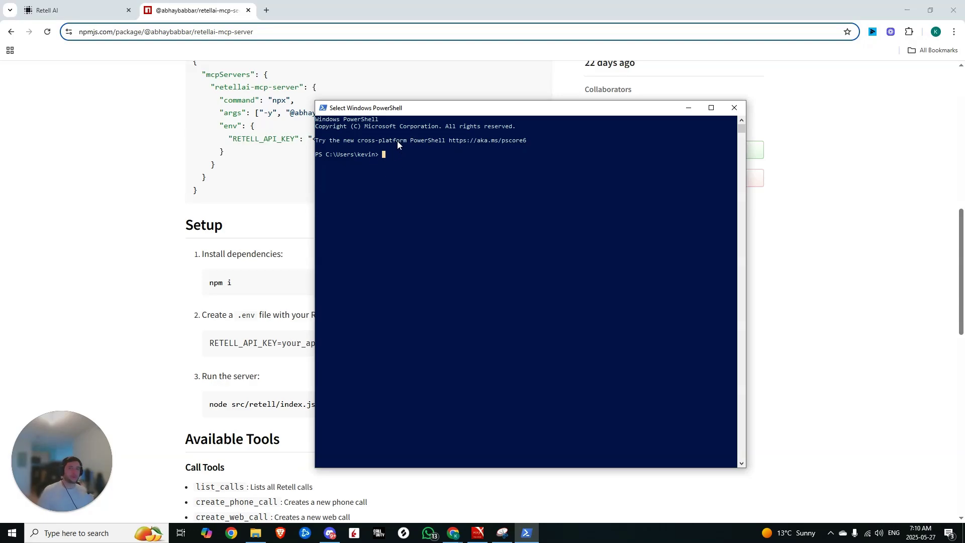
type("mkdir retell-mcp")
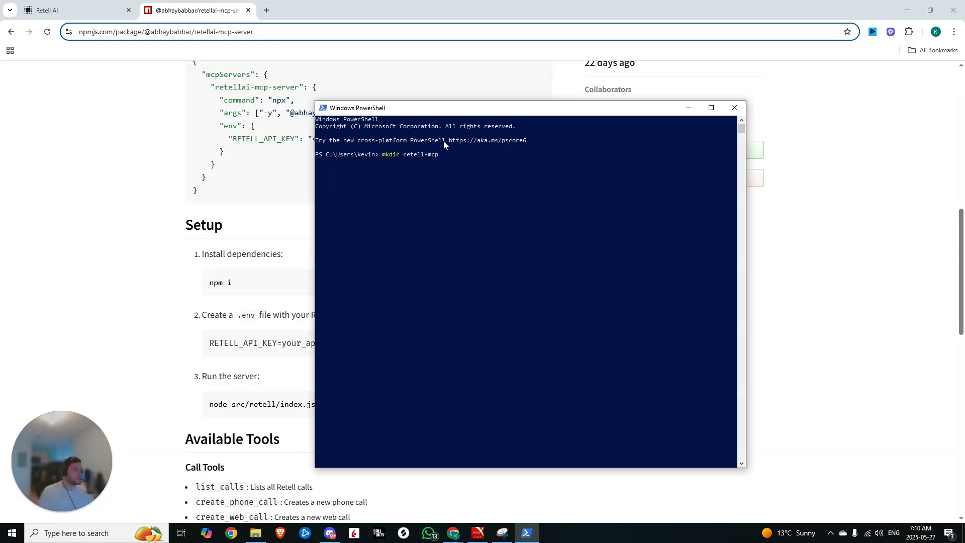
key("Return")
type("cd retell-mcp")
key("Return")
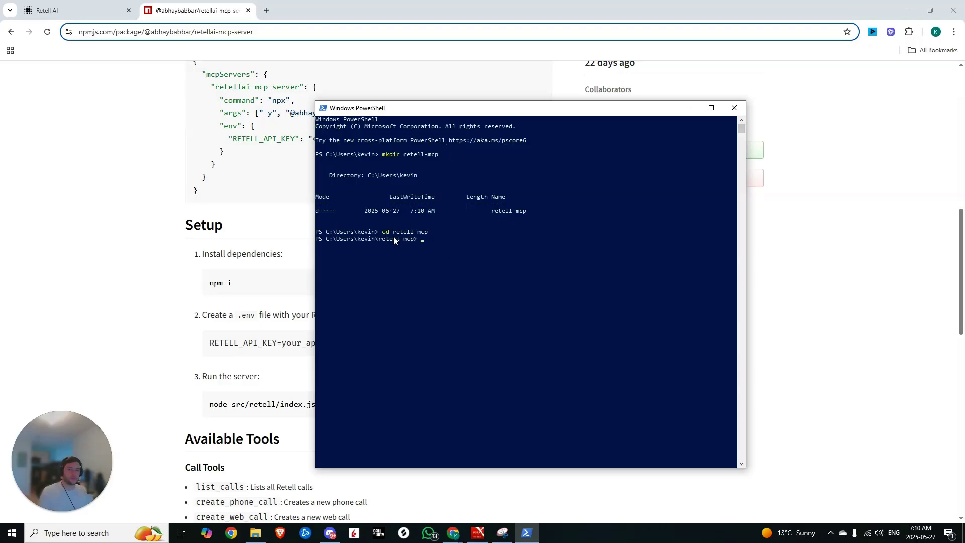
scroll(433, 241, "down", 1)
type("npx")
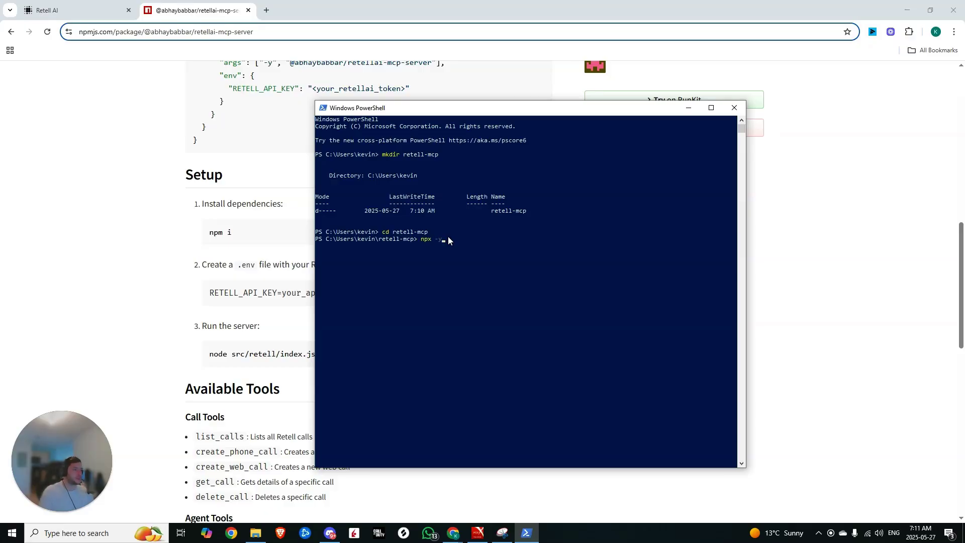
type("-y")
key("ctrl+v")
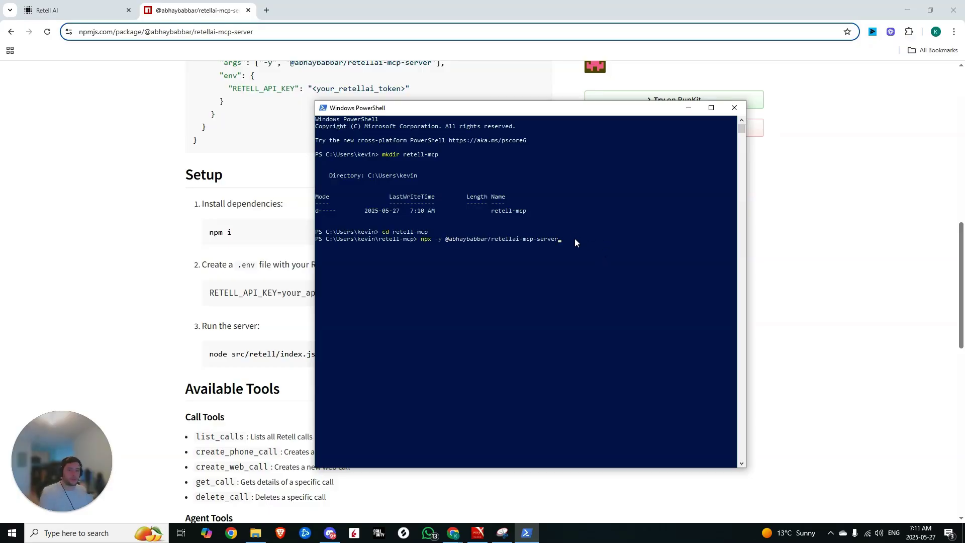
key("Return")
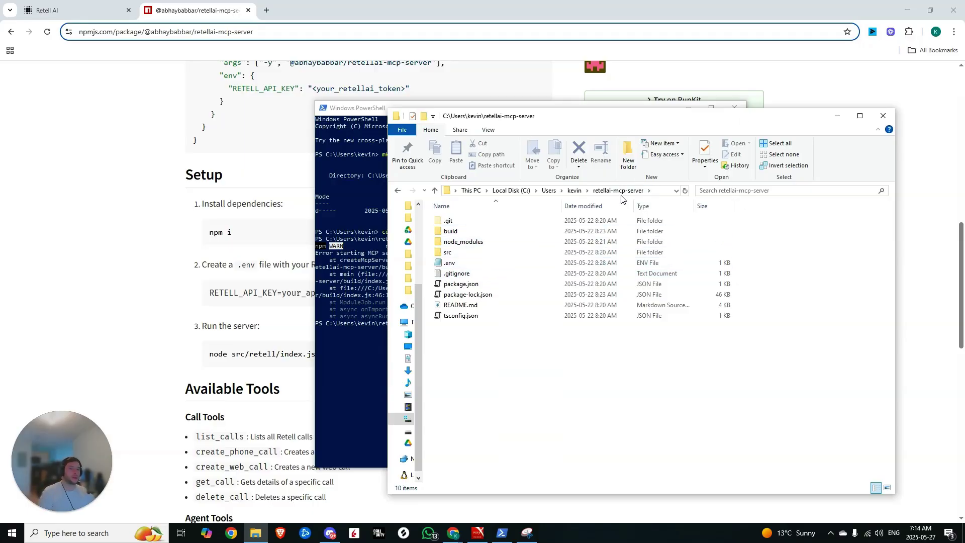
Open the retellai-mcp-server project's .env file
double_click(454, 267)
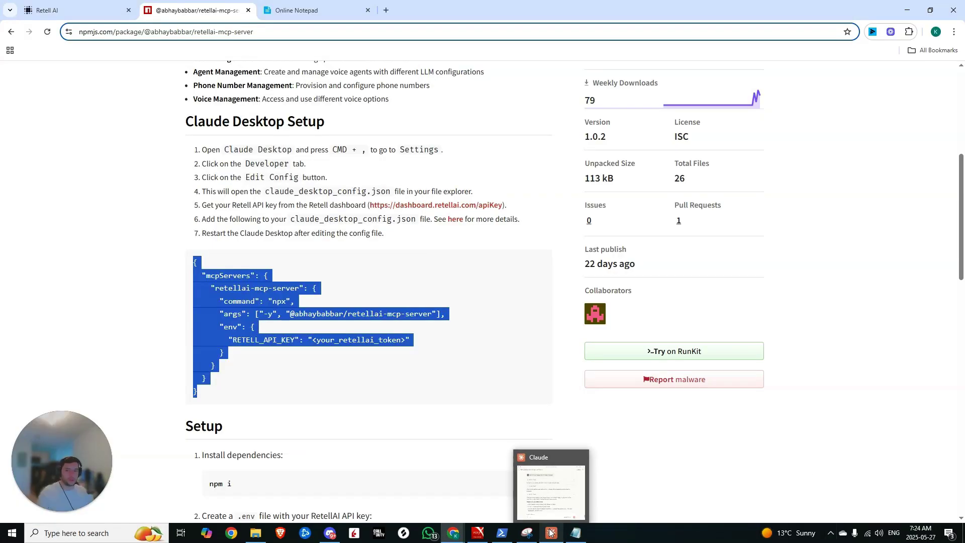
Check the retellai-mcp-server tool list under Claude's Search and tools menu
left_click(551, 532)
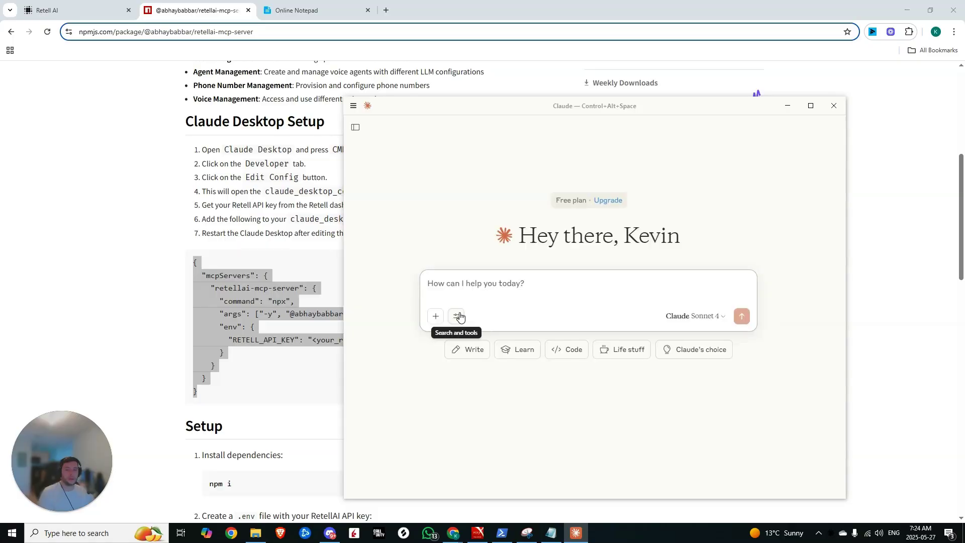
left_click(458, 317)
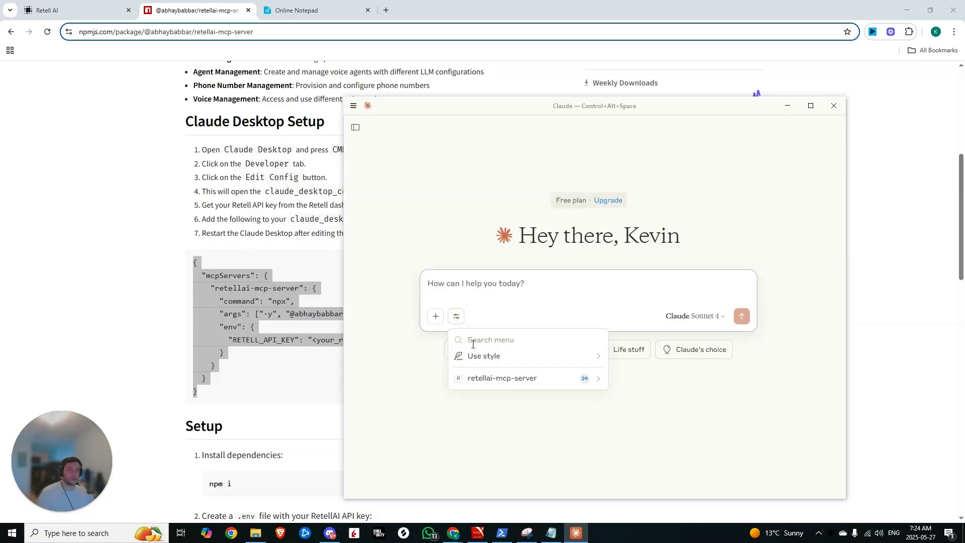
left_click(509, 380)
scroll(531, 393, "down", 3)
scroll(530, 392, "down", 3)
scroll(526, 402, "up", 6)
left_click(487, 292)
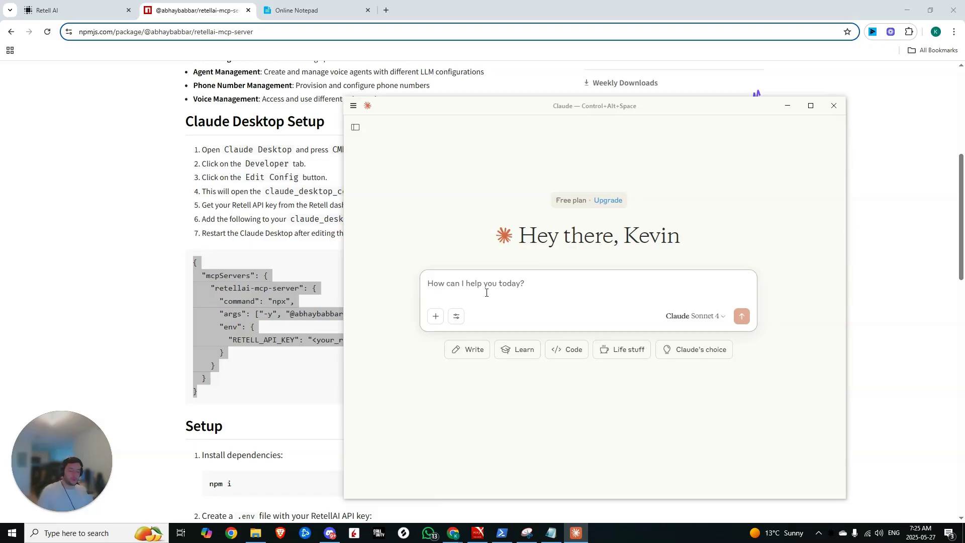
Send the outage-agent prompt and inspect the create_retell_llm and list_voices tool calls
key("ctrl+v")
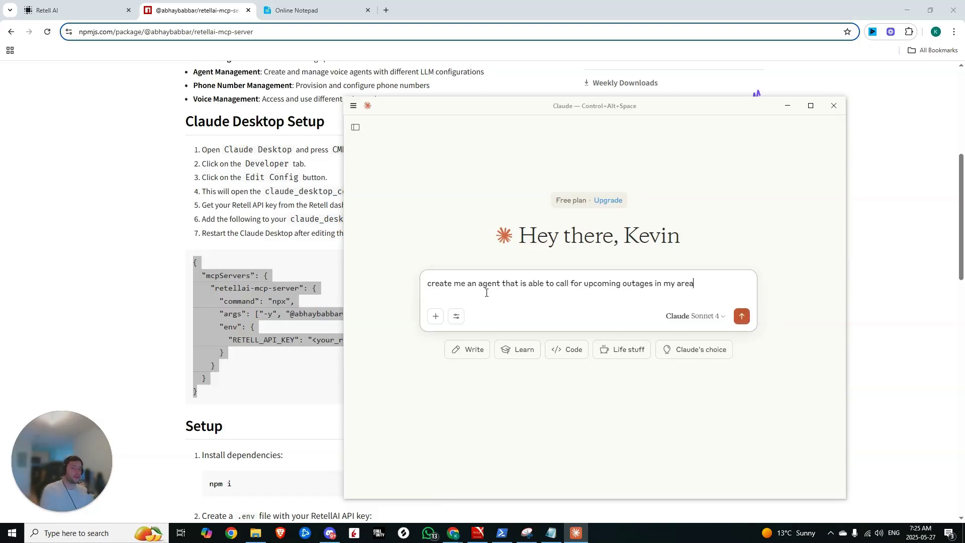
key("Return")
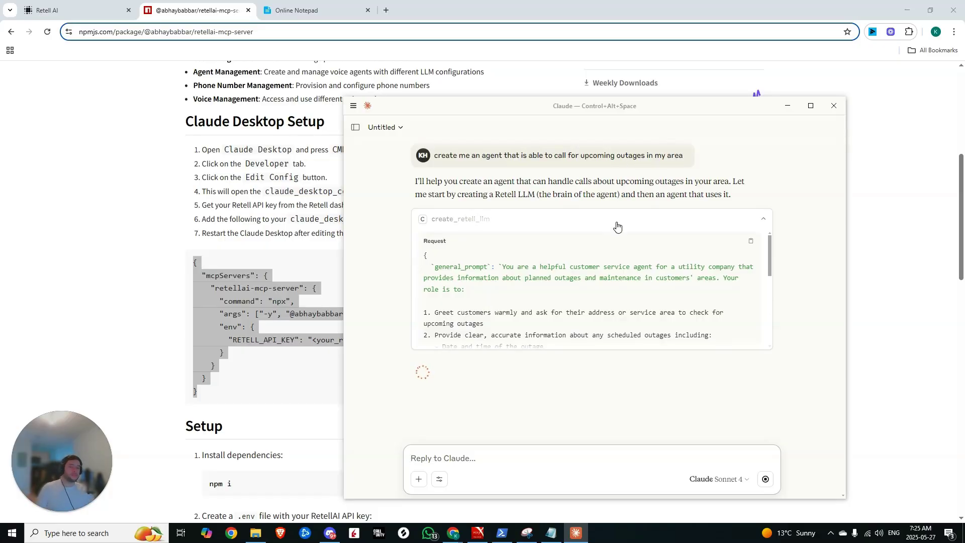
scroll(451, 258, "down", 1)
scroll(450, 261, "down", 3)
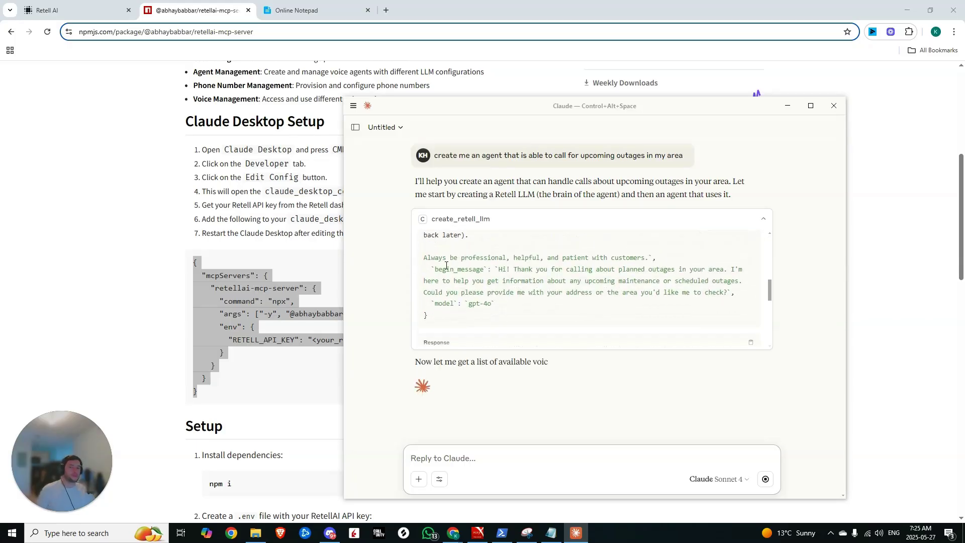
left_click(583, 229)
left_click(473, 267)
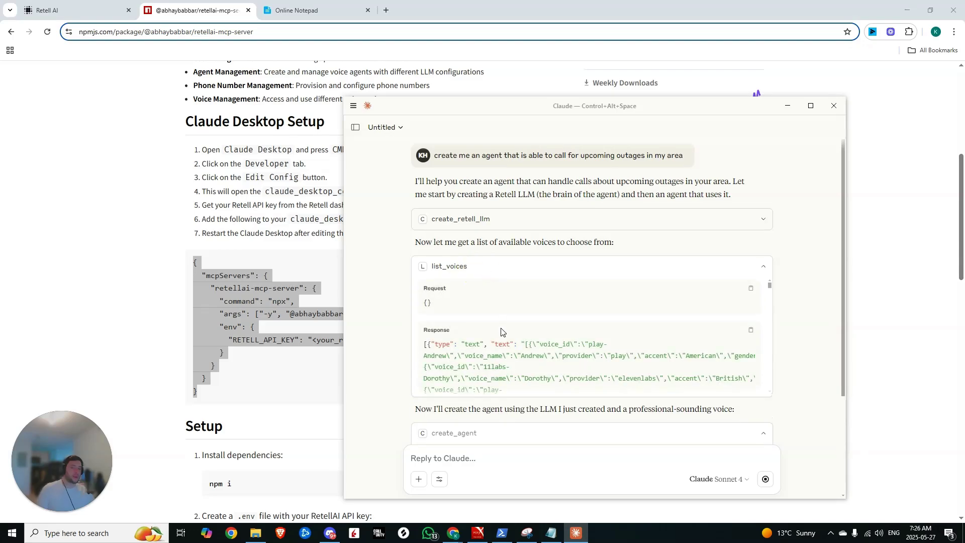
scroll(502, 333, "down", 5)
left_click(553, 272)
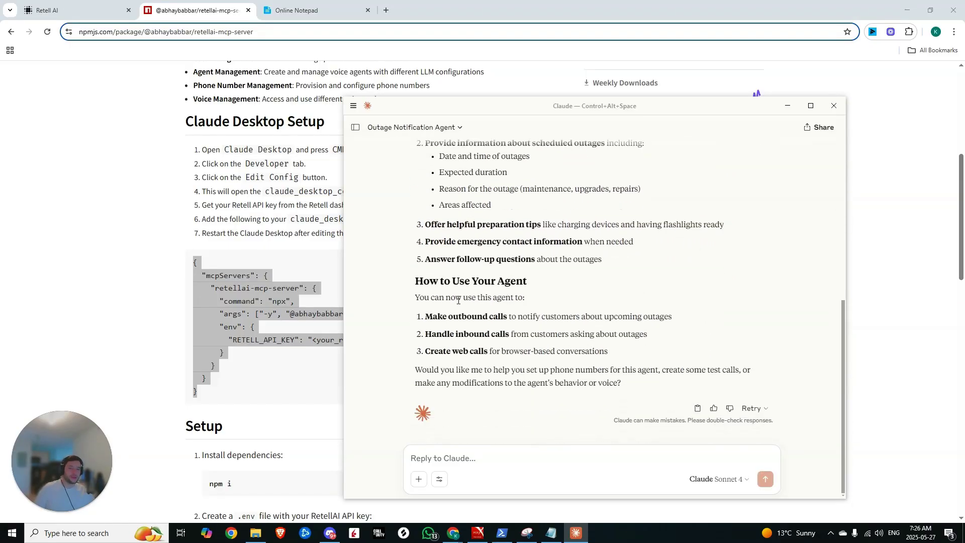
Ask Claude to make an outbound call to a Montreal phone number
left_click(499, 455)
type("please")
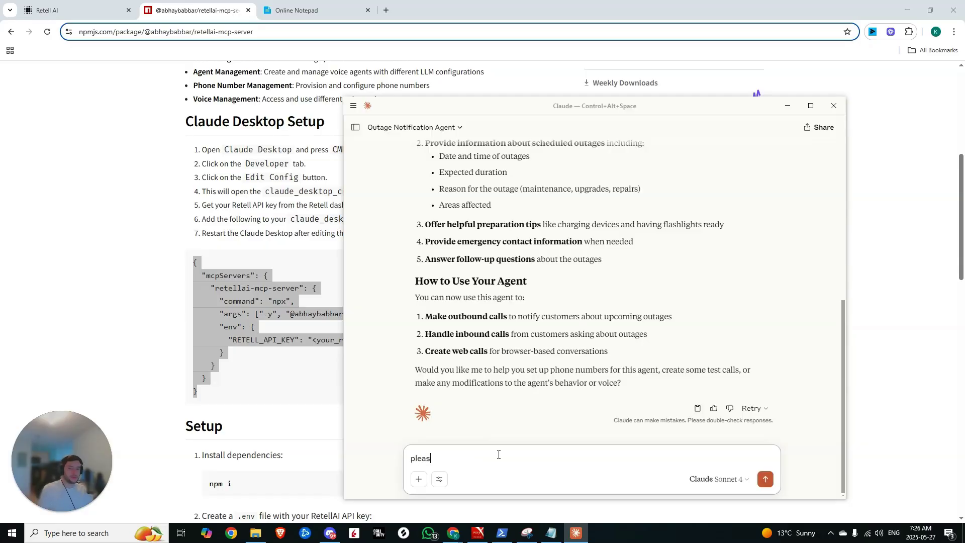
type(" make an outbound call to")
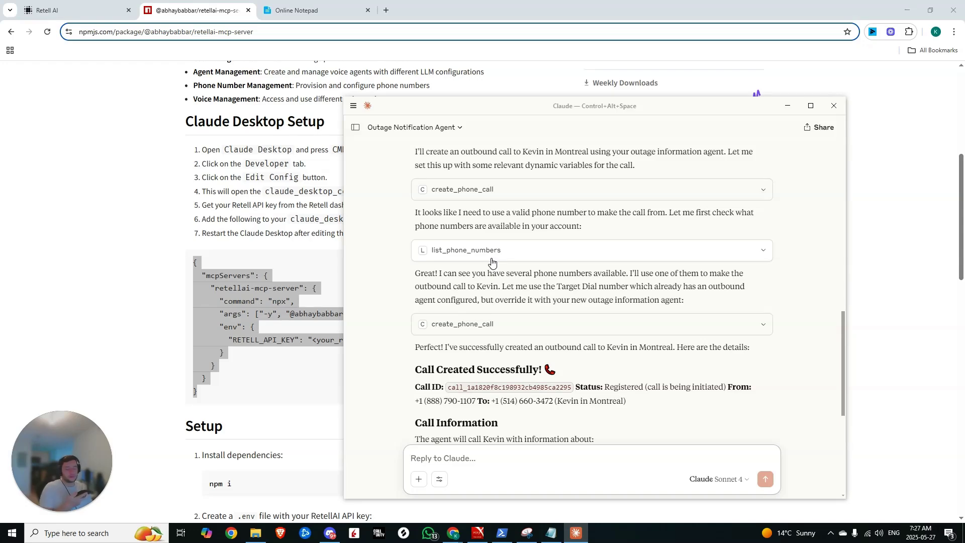
scroll(491, 261, "down", 5)
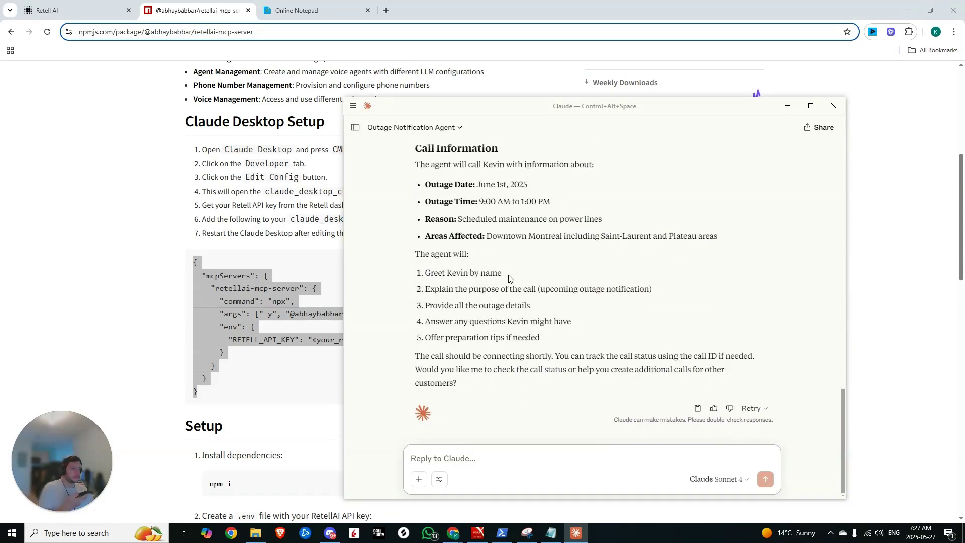